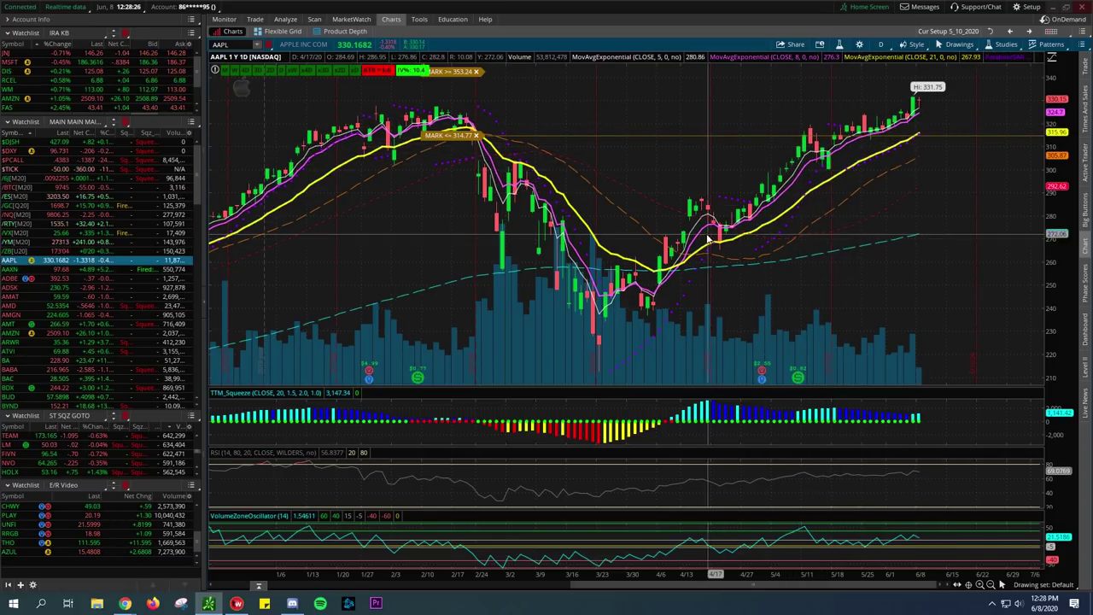
- Review the order confirmation for a duplicate of today's biggest AAPL option trade, the 19 JUN 20 300 call, without sending it
{"action": "left_click", "coordinate": [255, 19]}
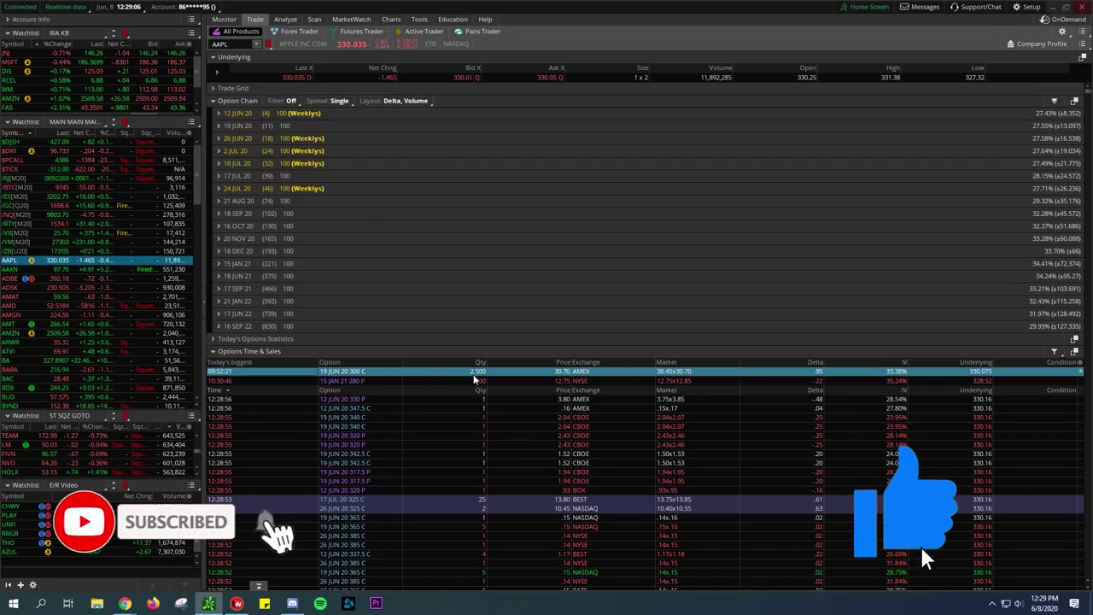
{"action": "right_click", "coordinate": [557, 376]}
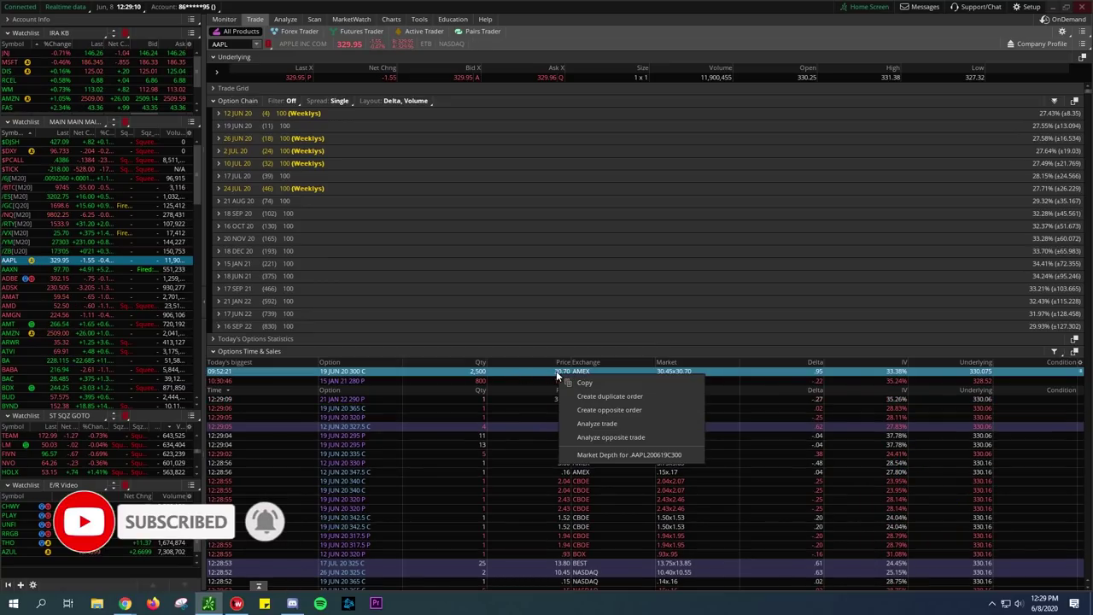
{"action": "left_click", "coordinate": [615, 397]}
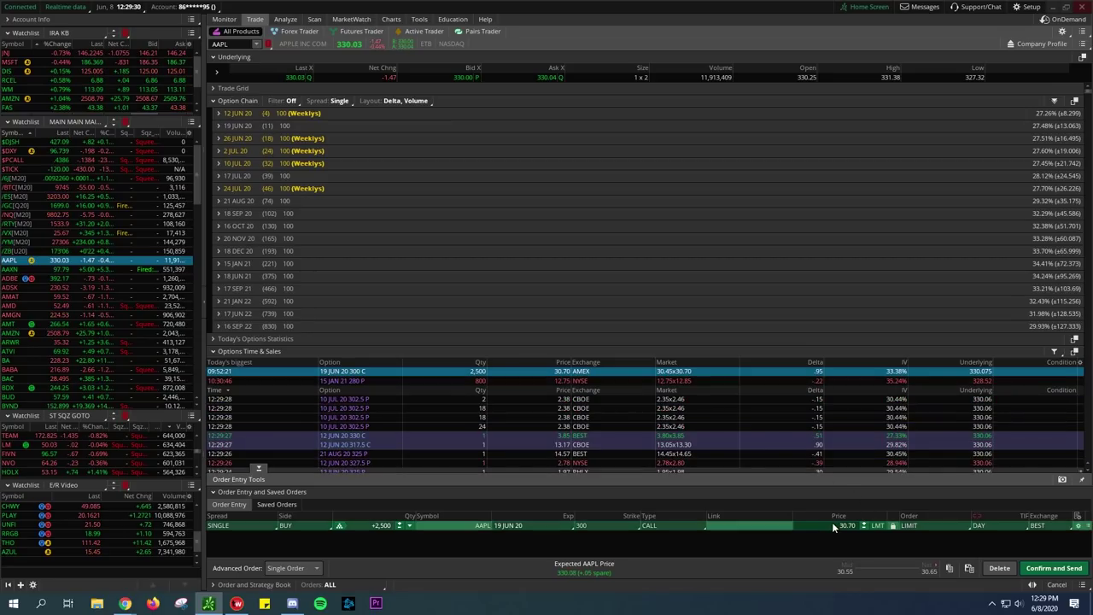
{"action": "left_click", "coordinate": [1054, 569]}
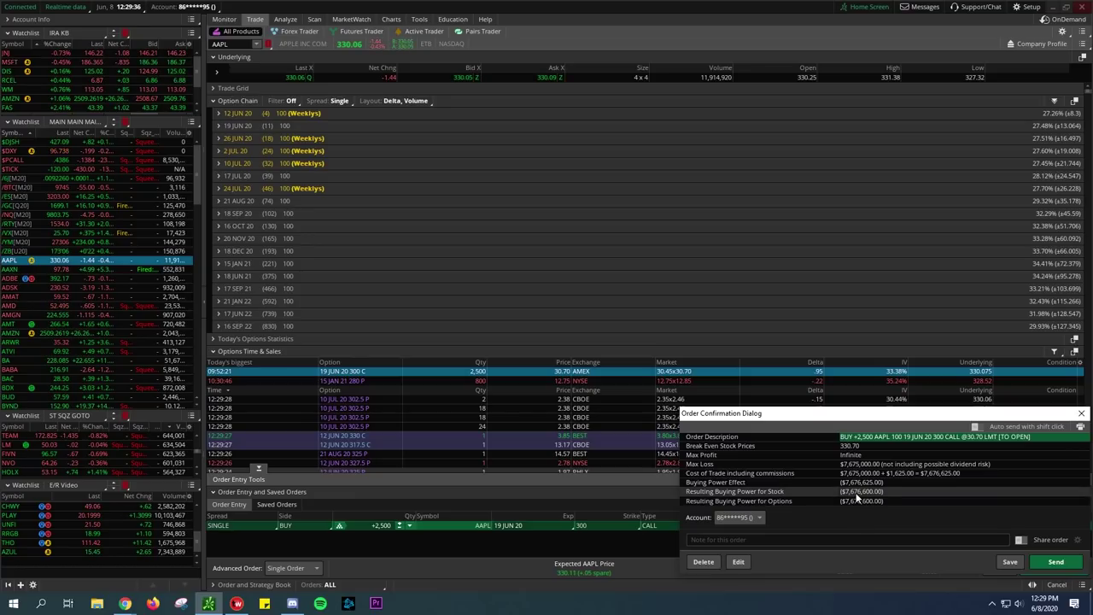
{"action": "left_click", "coordinate": [1082, 414]}
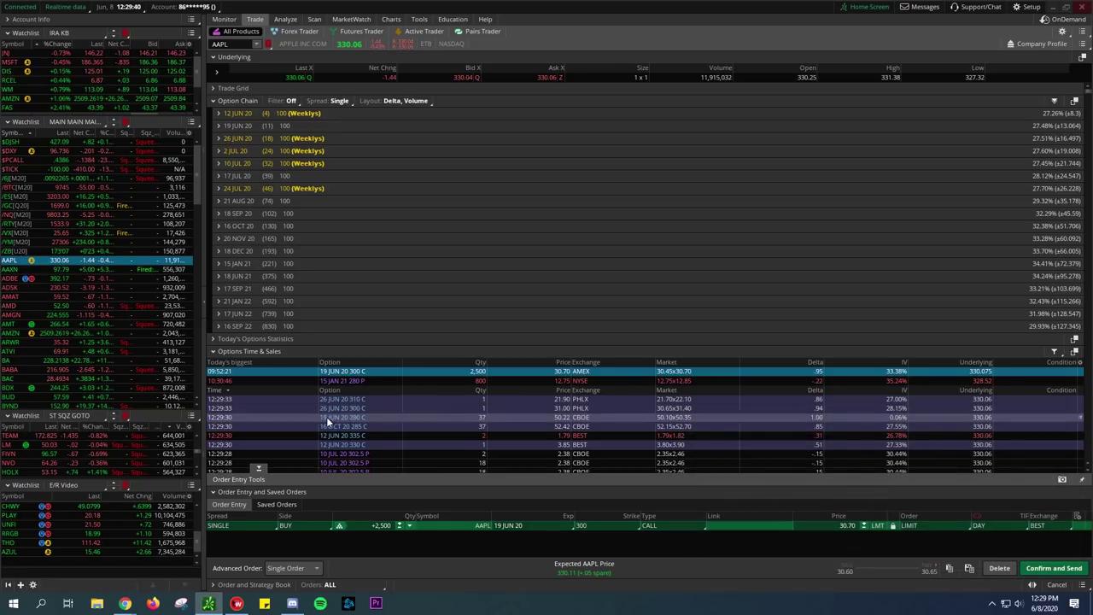
{"action": "left_click", "coordinate": [258, 472]}
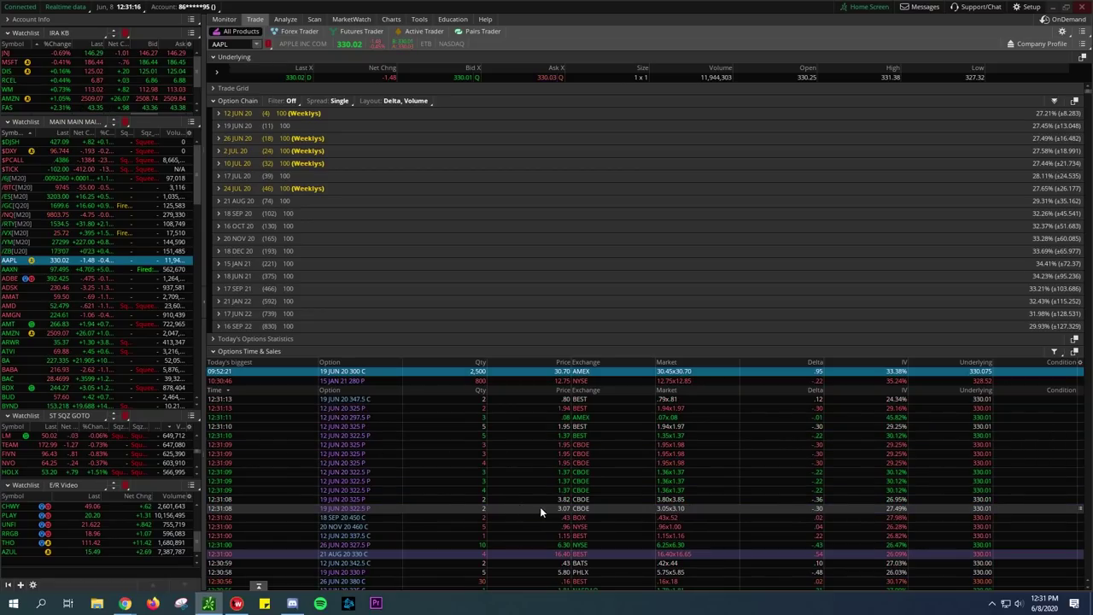
- Compare today's two biggest AAPL option trades, ending on the 19 JUN 20 300 call
{"action": "left_click", "coordinate": [449, 381]}
{"action": "left_click", "coordinate": [447, 372]}
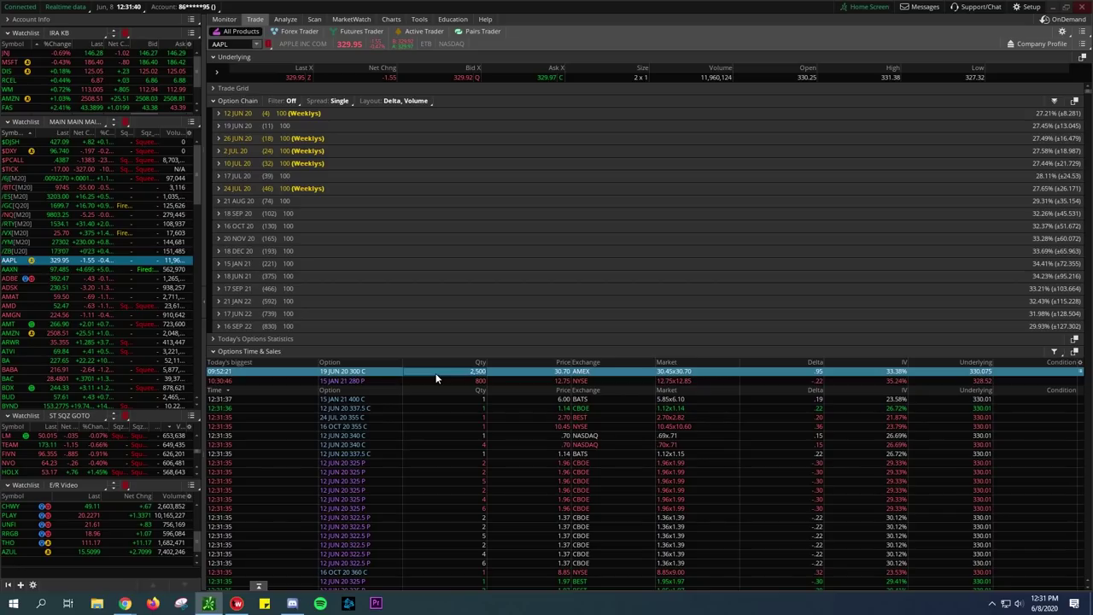
{"action": "mouse_move", "coordinate": [393, 23]}
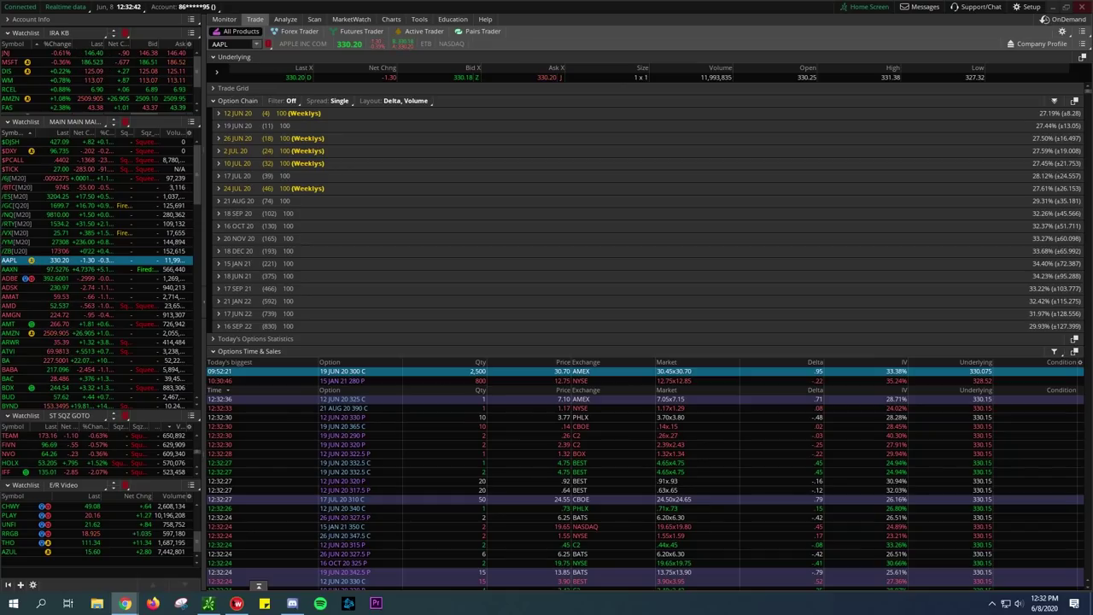
- Switch to the Google calculator in Chrome and place it in a smaller window beside the option trades
{"action": "left_click", "coordinate": [125, 603]}
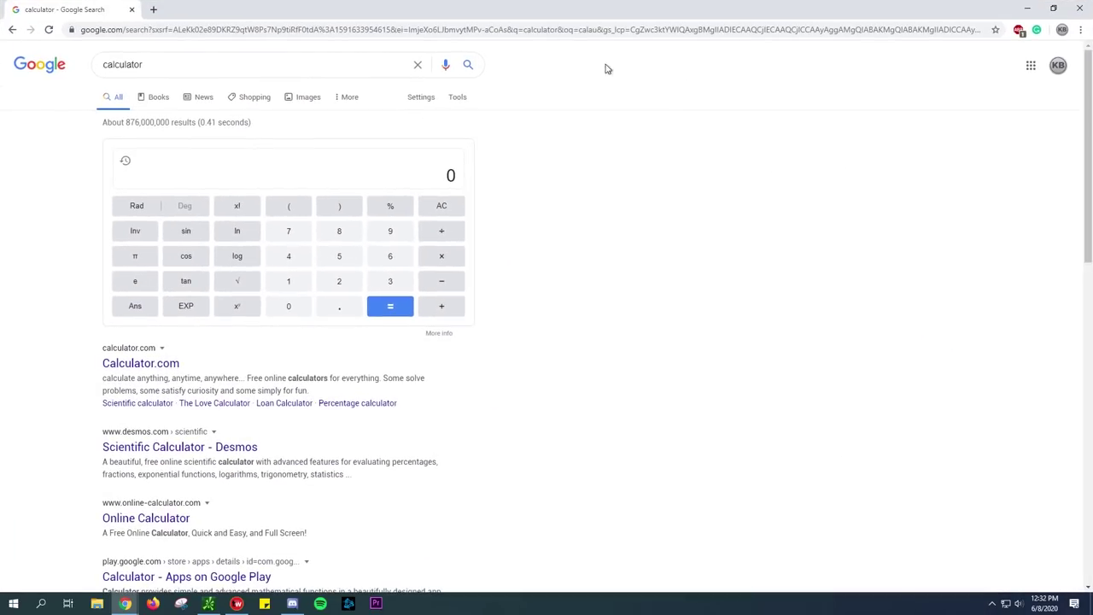
{"action": "double_click", "coordinate": [144, 10]}
{"action": "left_click_drag", "start_coordinate": [288, 39], "coordinate": [762, 70]}
- Calculate 2500 × 100 to convert the option contracts into shares
{"action": "left_click", "coordinate": [883, 335]}
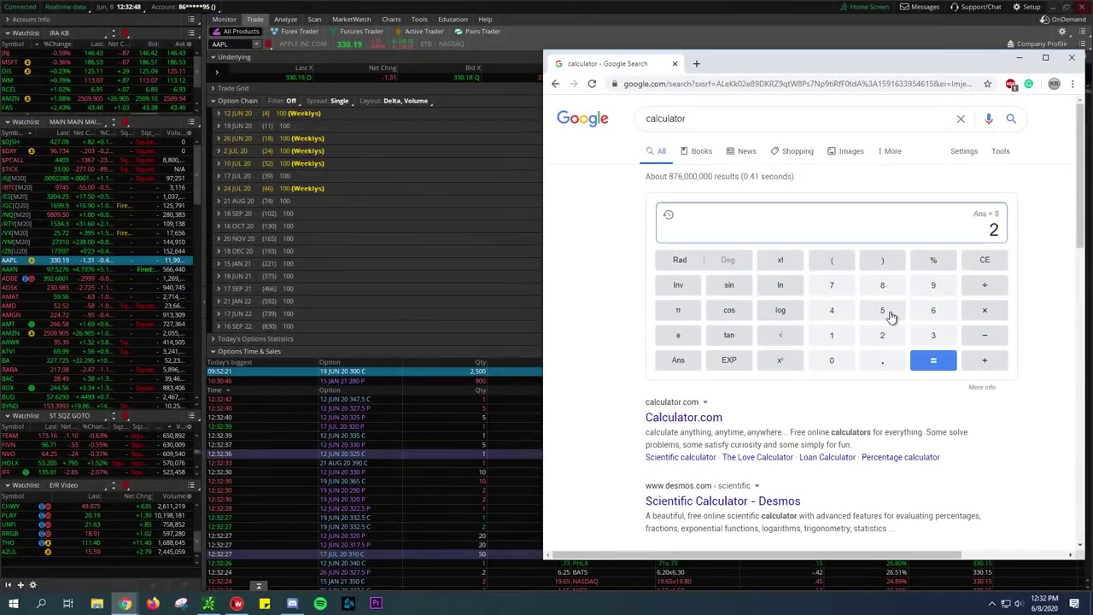
{"action": "left_click", "coordinate": [883, 310]}
{"action": "left_click", "coordinate": [832, 361]}
{"action": "left_click", "coordinate": [832, 360]}
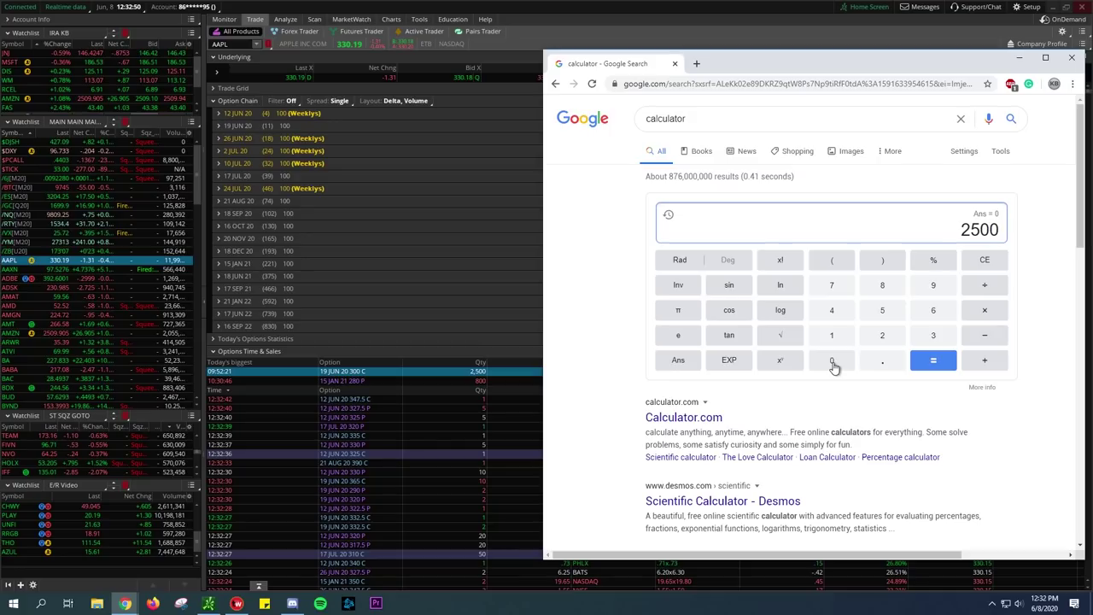
{"action": "left_click", "coordinate": [989, 312]}
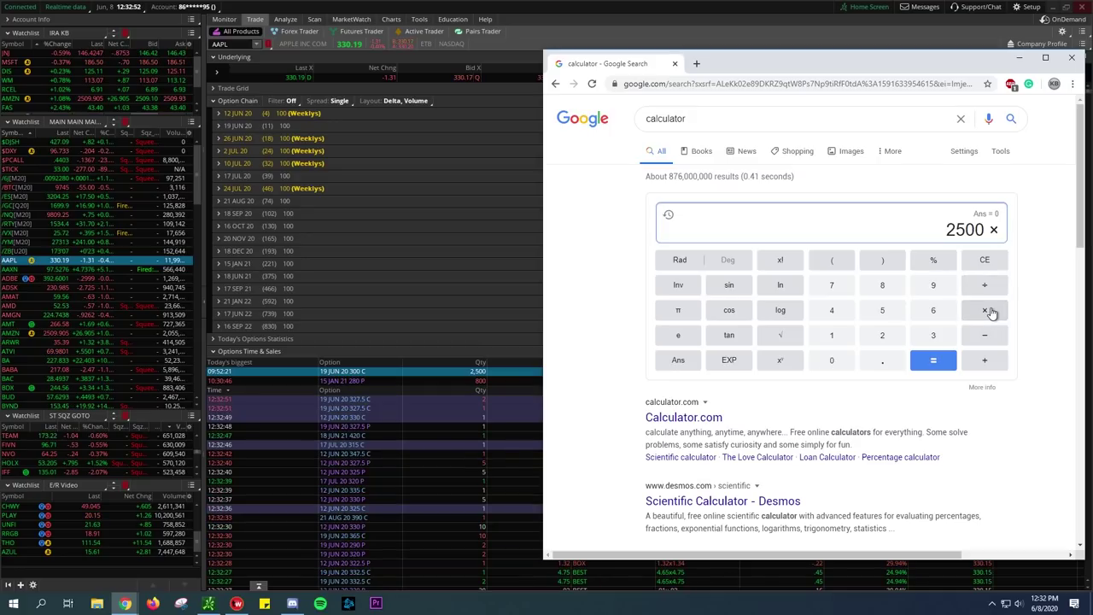
{"action": "left_click", "coordinate": [834, 337]}
{"action": "left_click", "coordinate": [833, 362]}
{"action": "left_click", "coordinate": [834, 363]}
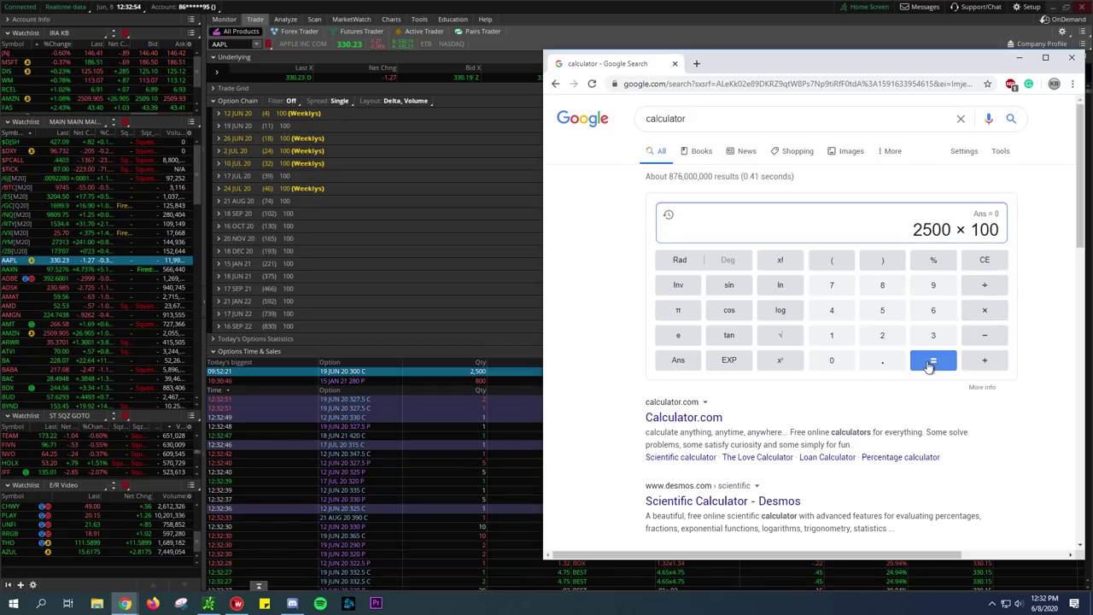
{"action": "left_click", "coordinate": [930, 359]}
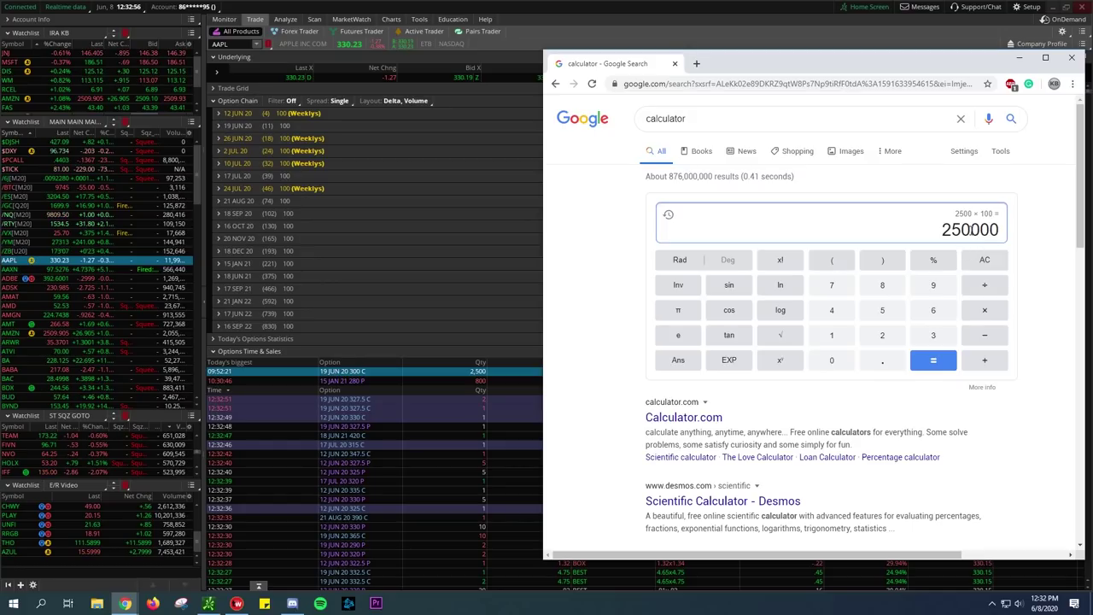
- Multiply the share count by 330, highlight digits in the result, and minimize the calculator window
{"action": "left_click", "coordinate": [995, 313]}
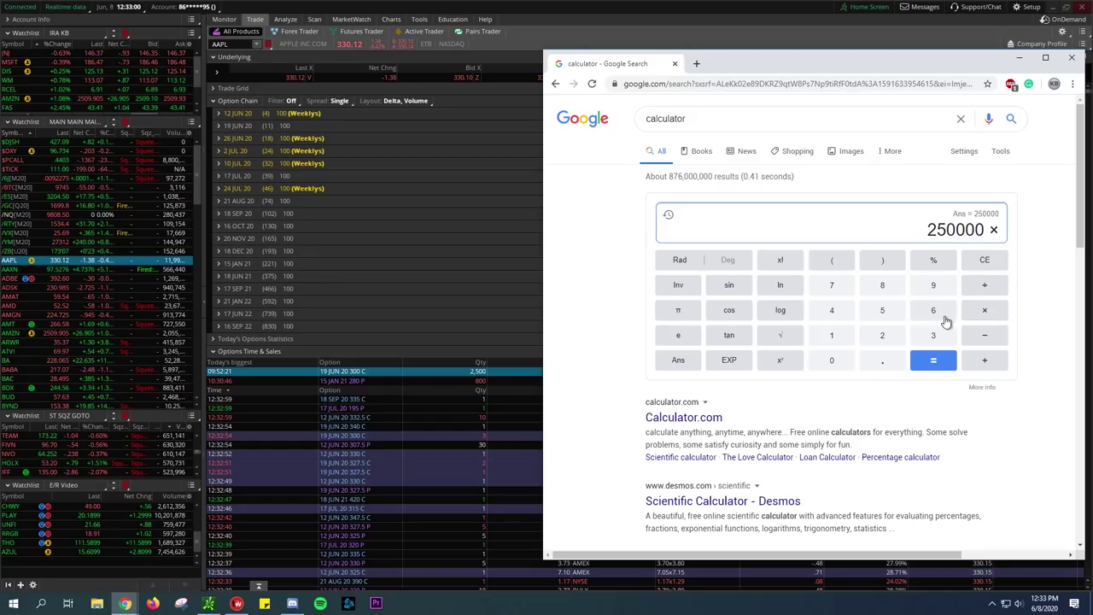
{"action": "left_click", "coordinate": [935, 335]}
{"action": "left_click", "coordinate": [934, 336]}
{"action": "left_click", "coordinate": [839, 360]}
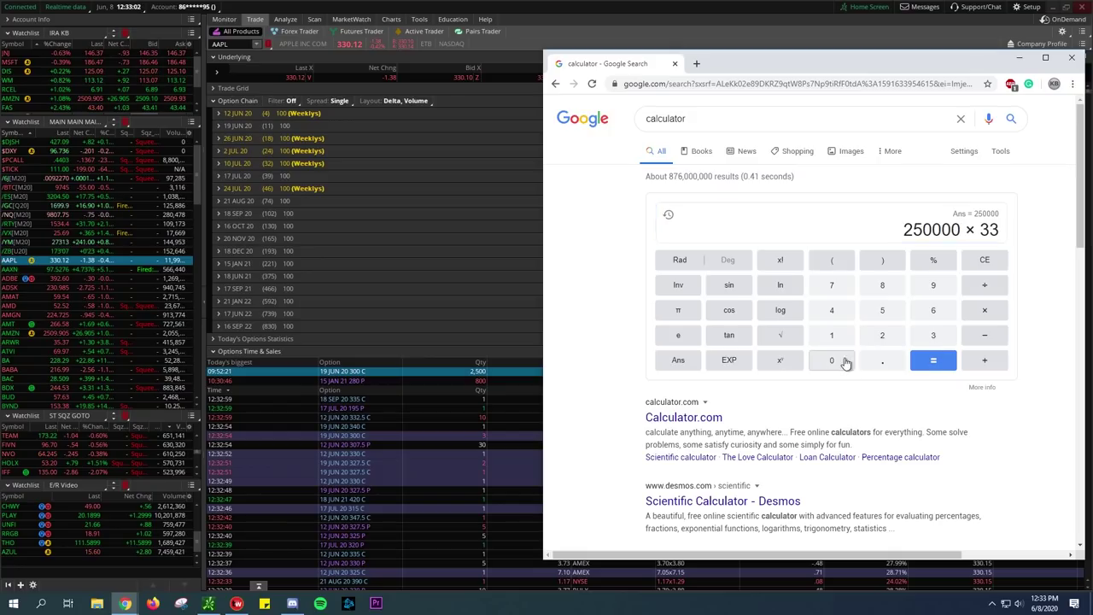
{"action": "left_click", "coordinate": [934, 360]}
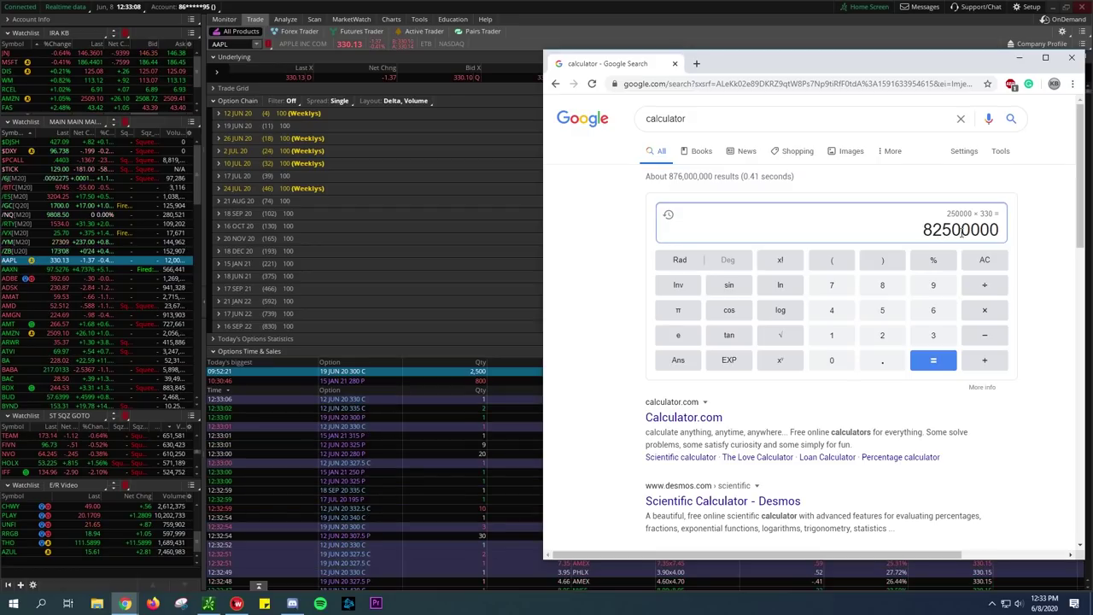
{"action": "left_click_drag", "start_coordinate": [971, 230], "coordinate": [952, 231]}
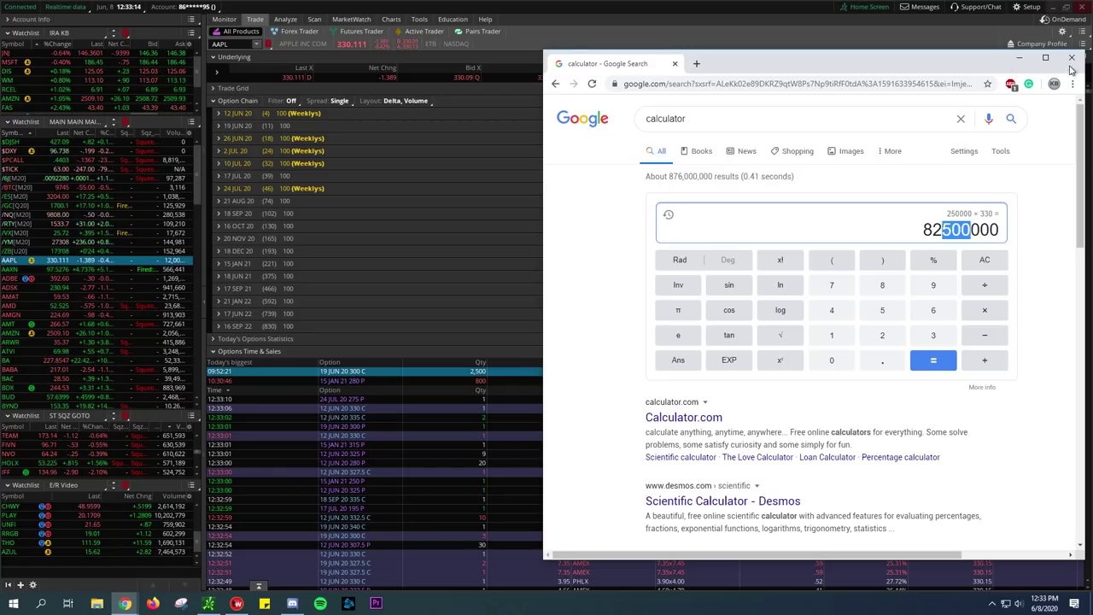
{"action": "left_click", "coordinate": [1019, 57]}
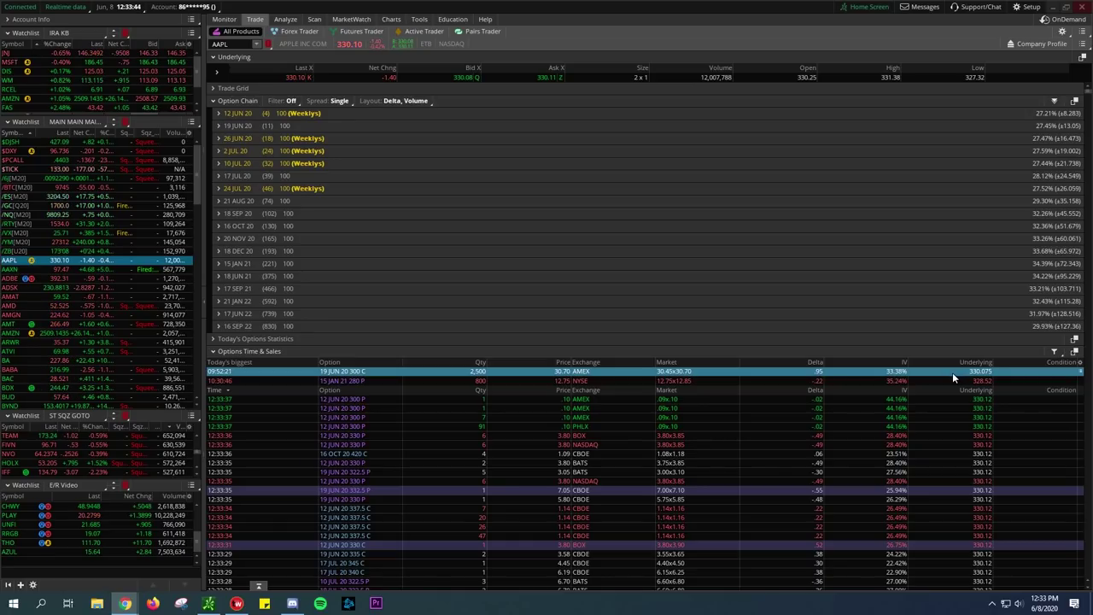
- Examine AAPL's daily chart, comparing the longer trend and recent candles with the 353.24 and 314.77 marked levels
{"action": "left_click", "coordinate": [396, 19]}
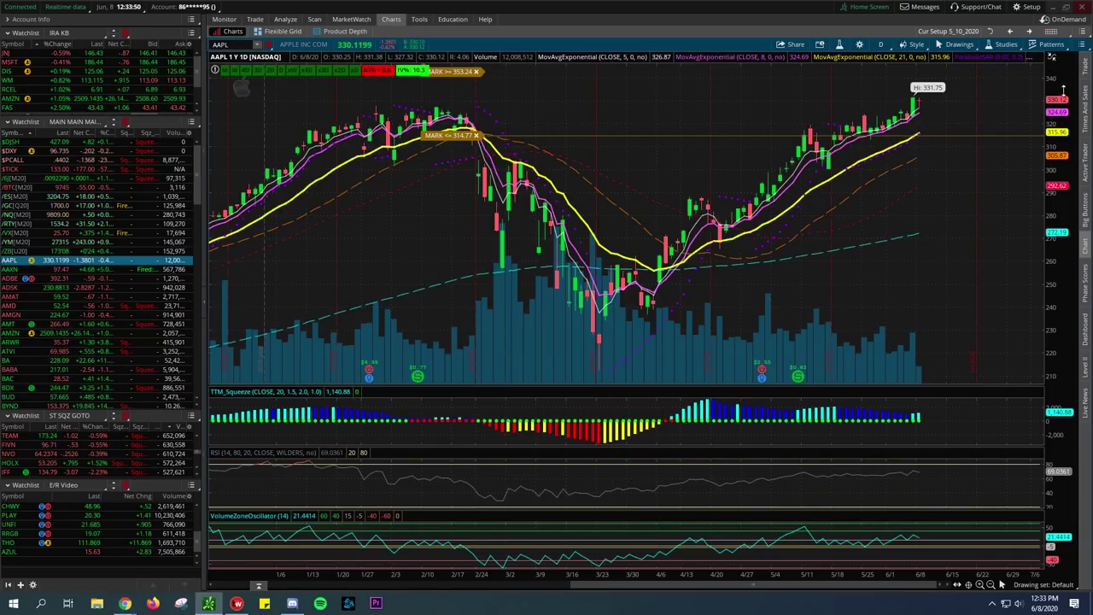
{"action": "left_click_drag", "start_coordinate": [1063, 90], "coordinate": [981, 113]}
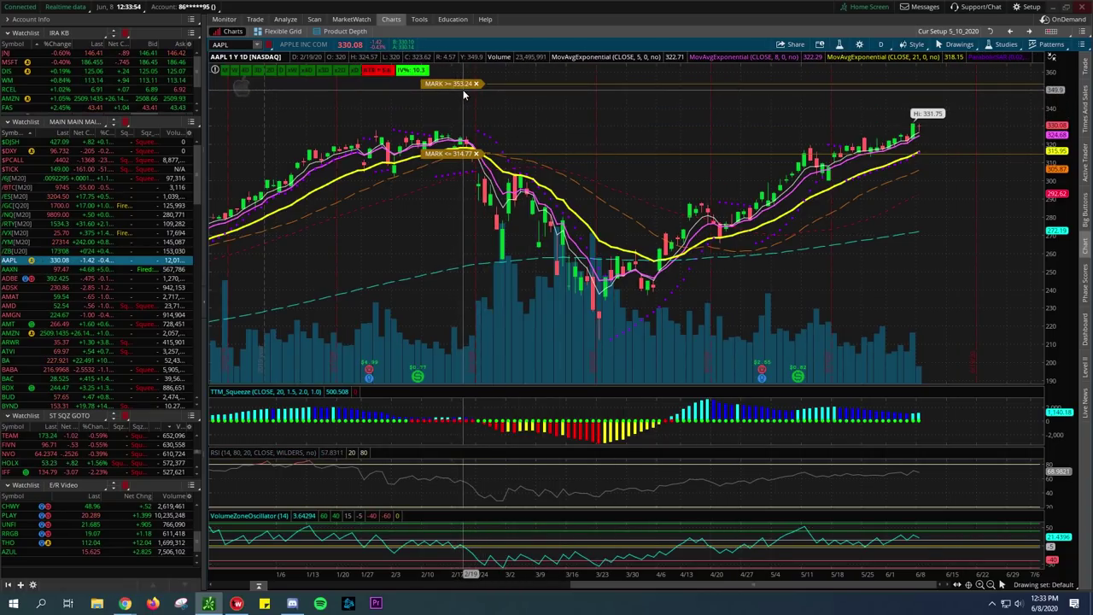
{"action": "scroll", "coordinate": [726, 110], "scroll_direction": "up", "scroll_amount": 4}
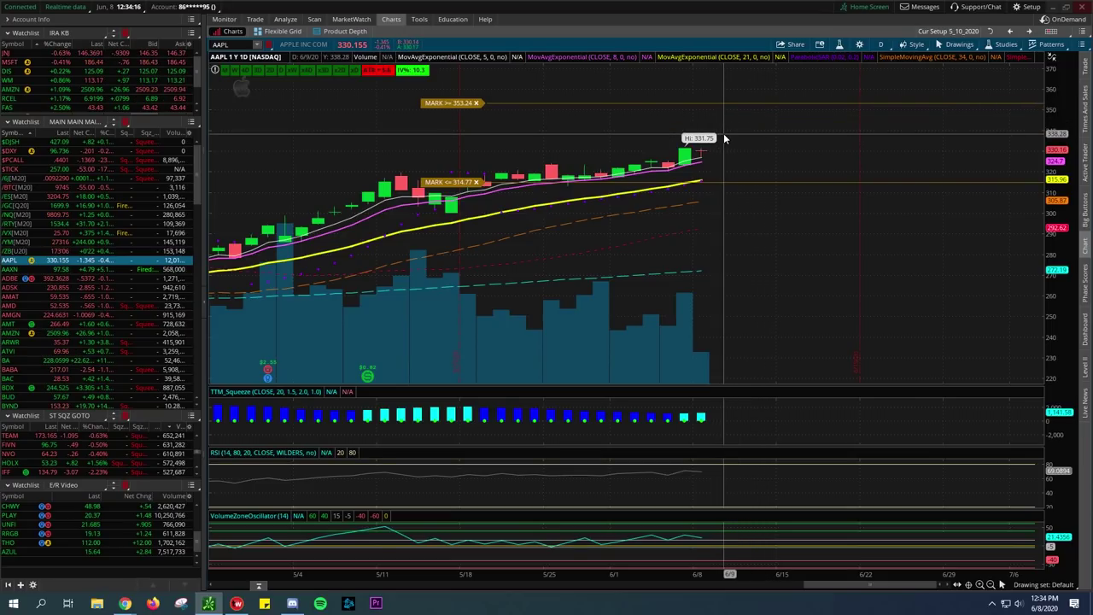
{"action": "scroll", "coordinate": [939, 171], "scroll_direction": "down", "scroll_amount": 5}
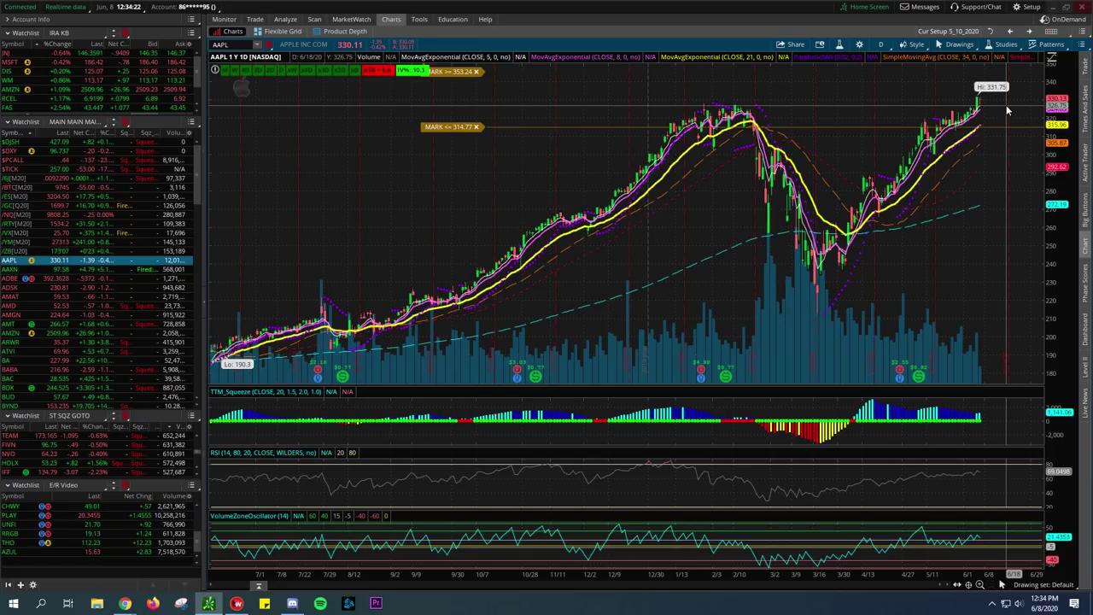
{"action": "left_click_drag", "start_coordinate": [1047, 119], "coordinate": [1044, 157]}
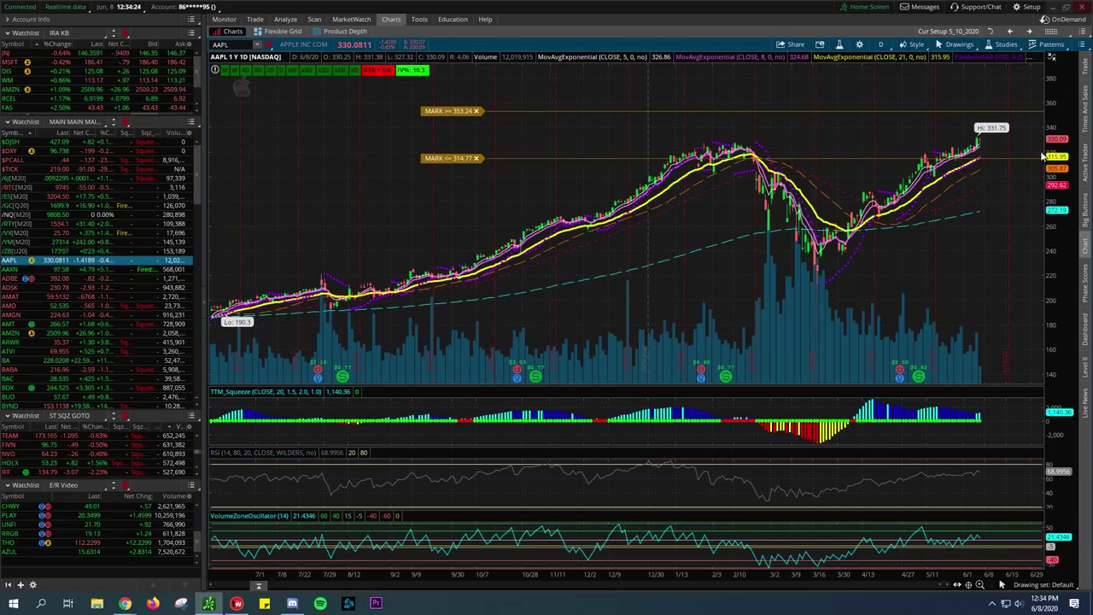
{"action": "left_click_drag", "start_coordinate": [632, 127], "coordinate": [1044, 289]}
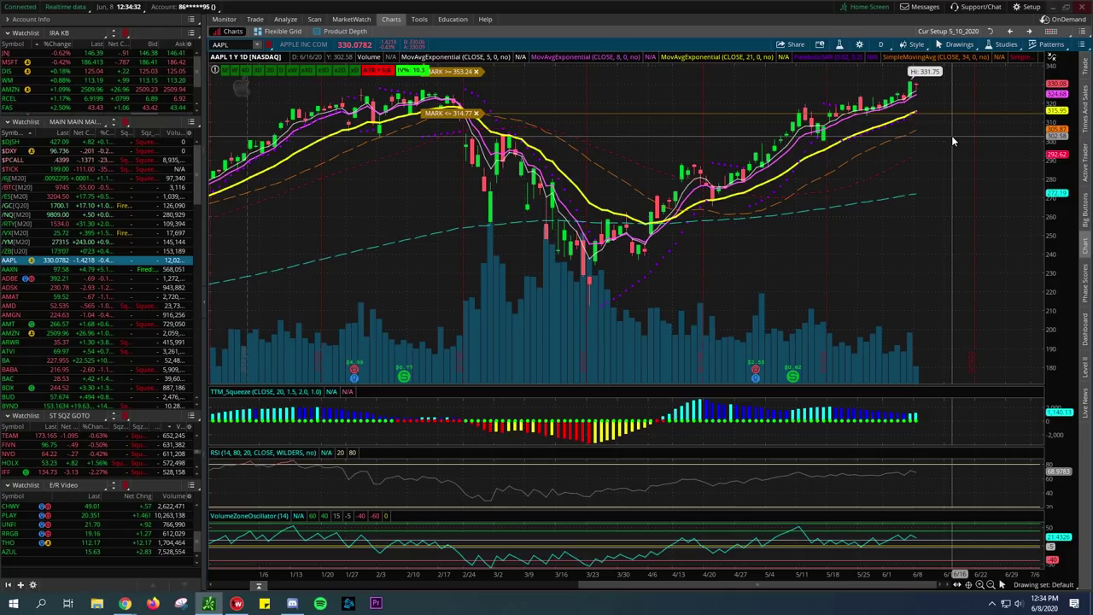
{"action": "left_click_drag", "start_coordinate": [1059, 70], "coordinate": [1059, 85]}
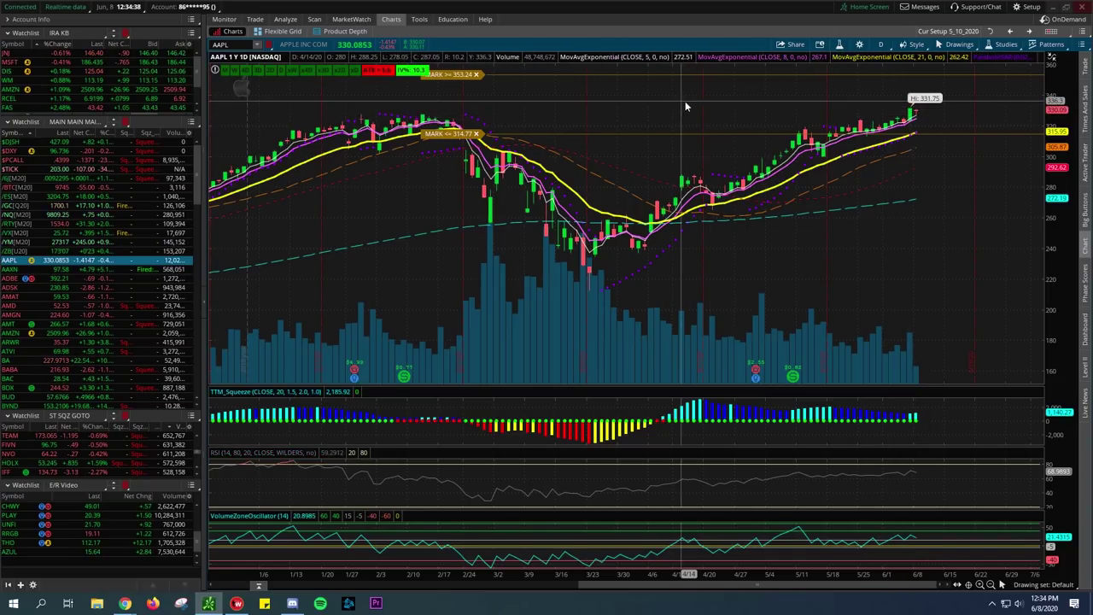
{"action": "left_click_drag", "start_coordinate": [686, 100], "coordinate": [951, 225]}
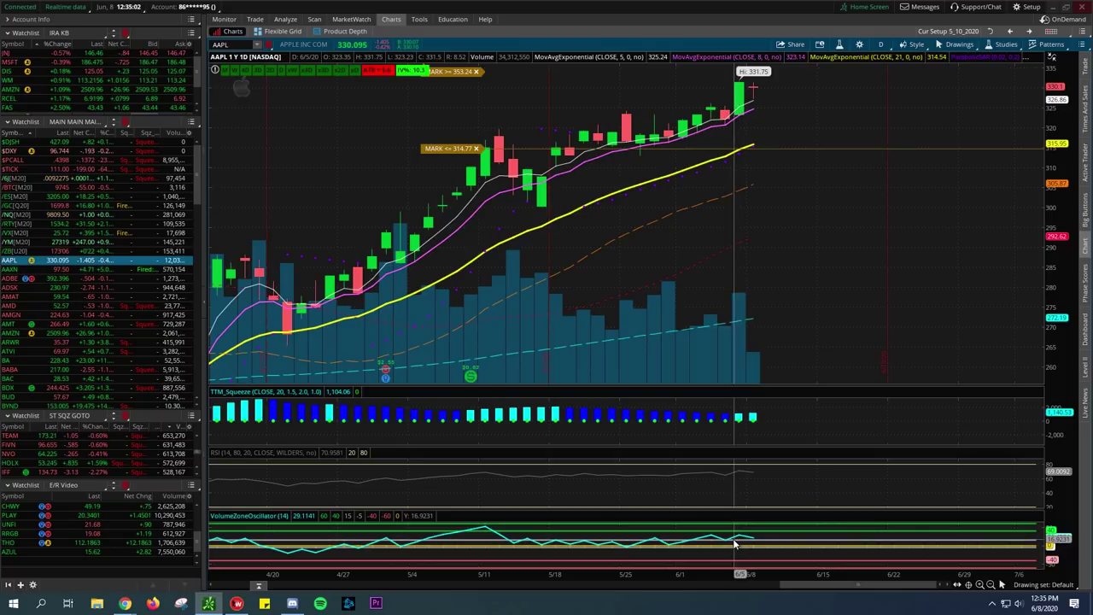
- Show AAPL's three-year weekly chart with a price scale that leaves room above the recent high
{"action": "left_click", "coordinate": [1030, 32]}
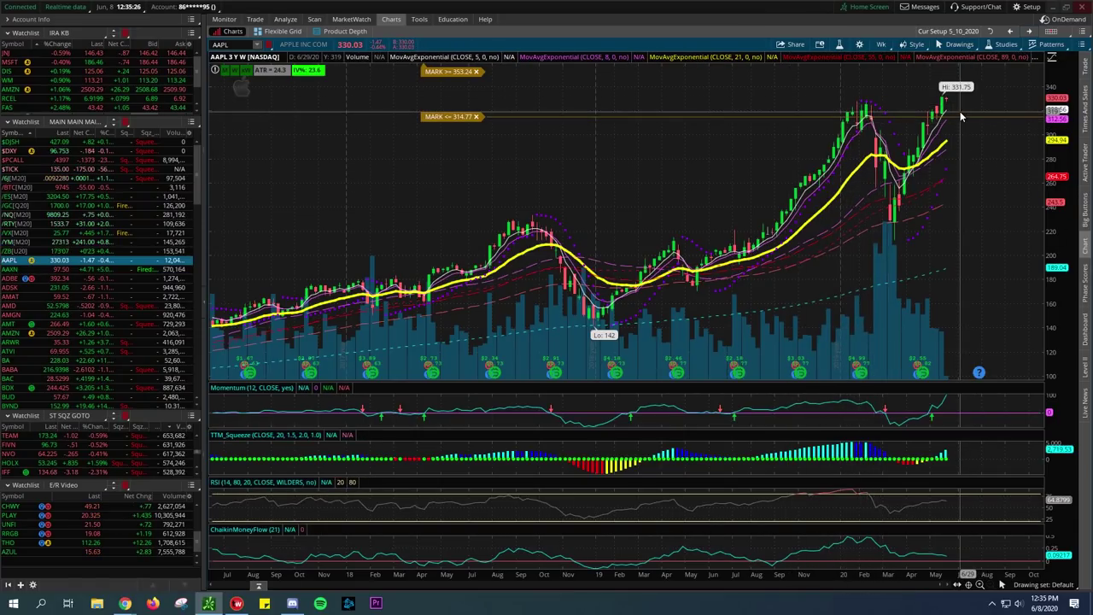
{"action": "left_click_drag", "start_coordinate": [1064, 89], "coordinate": [1067, 114]}
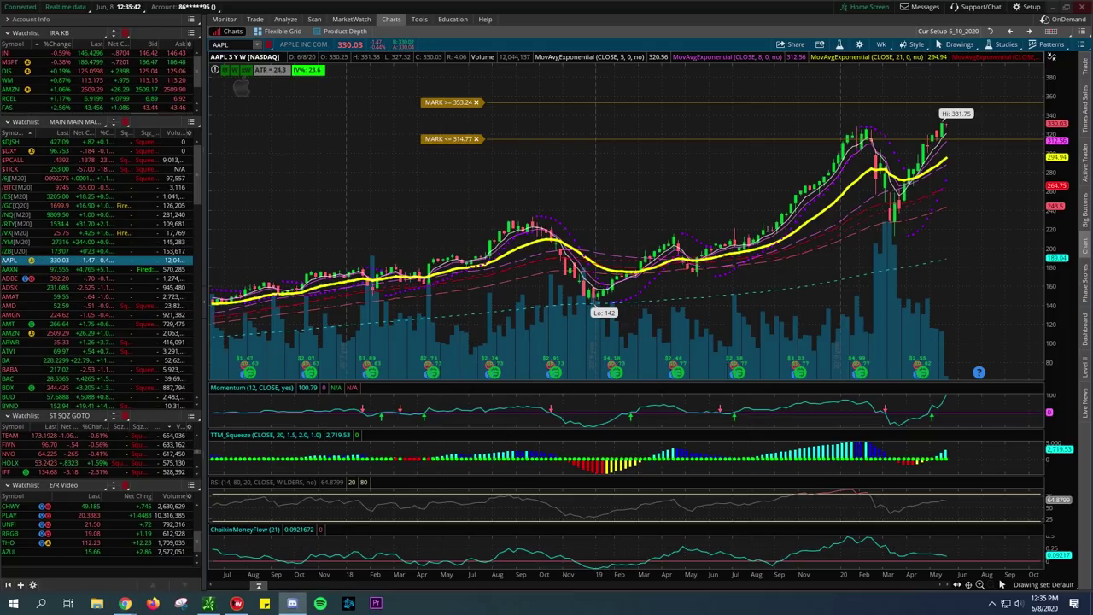
- Switch to Discord, view the mini ES trade screenshot in the trading_ideas channel, and return to the AAPL weekly chart
{"action": "left_click", "coordinate": [292, 603]}
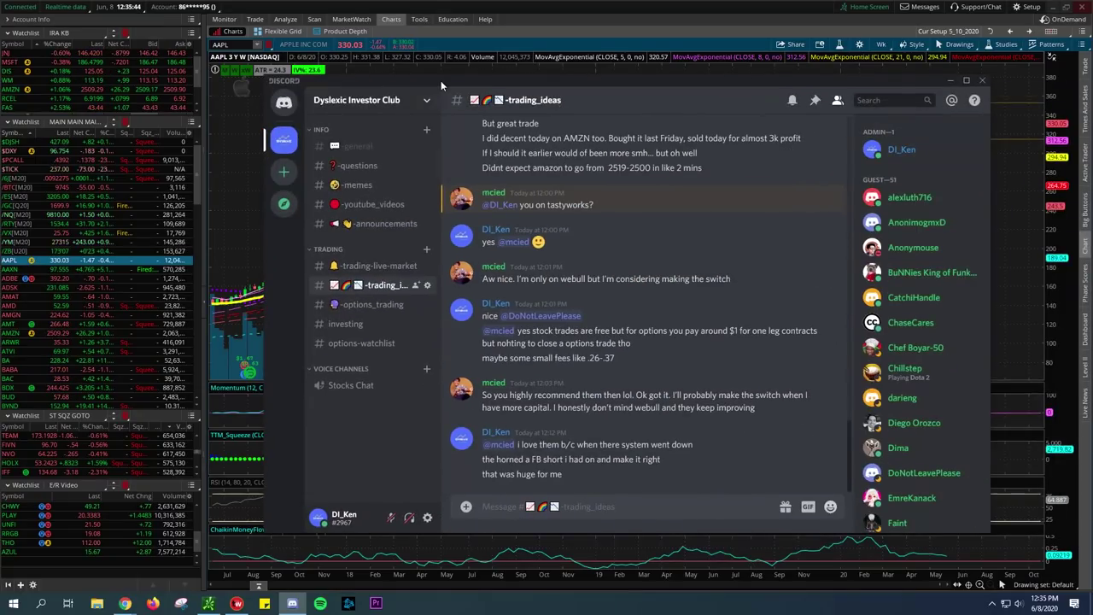
{"action": "left_click_drag", "start_coordinate": [441, 80], "coordinate": [314, 66]}
{"action": "scroll", "coordinate": [516, 287], "scroll_direction": "up", "scroll_amount": 5}
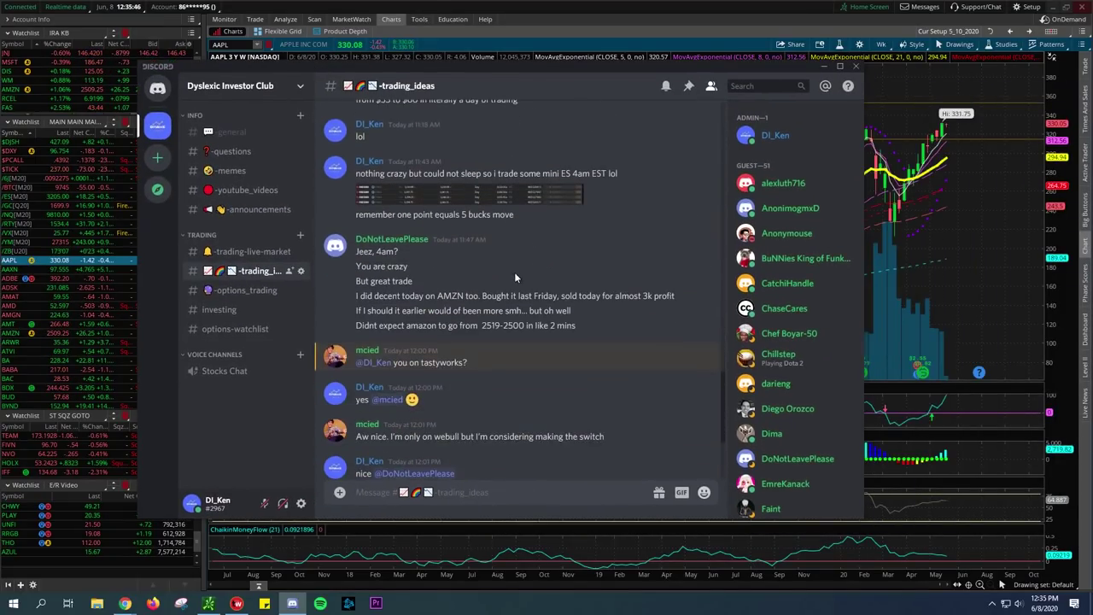
{"action": "left_click", "coordinate": [498, 197]}
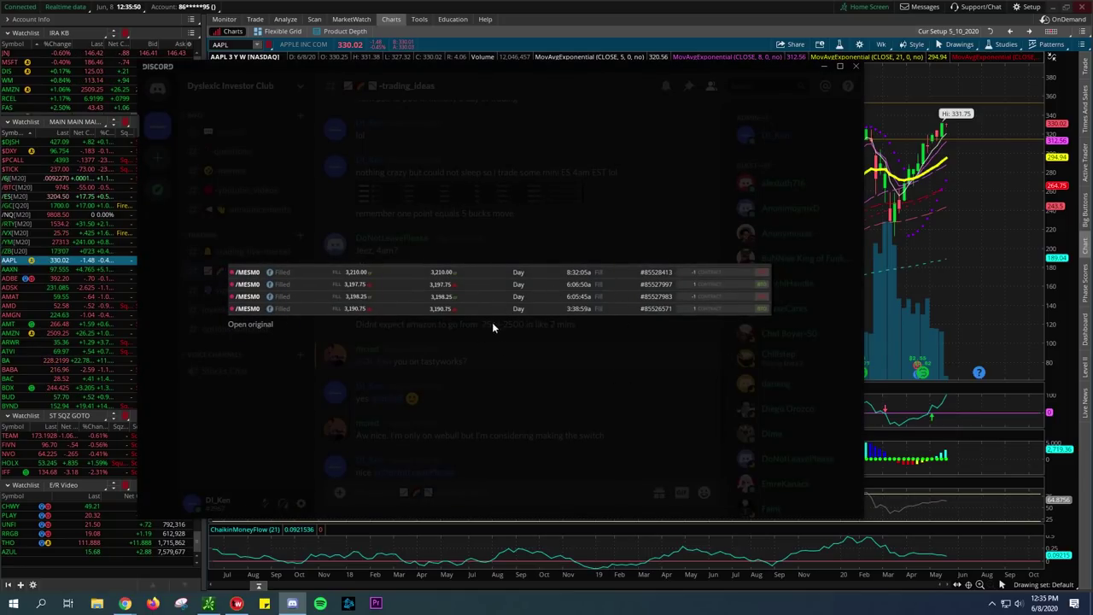
{"action": "left_click", "coordinate": [585, 365]}
{"action": "key", "text": "alt+Tab"}
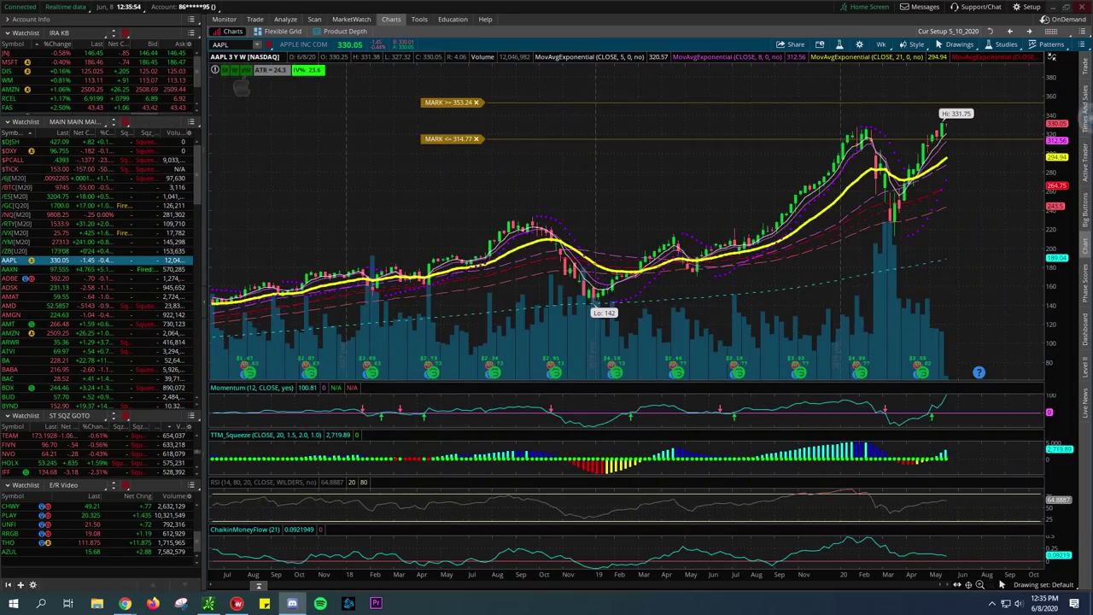